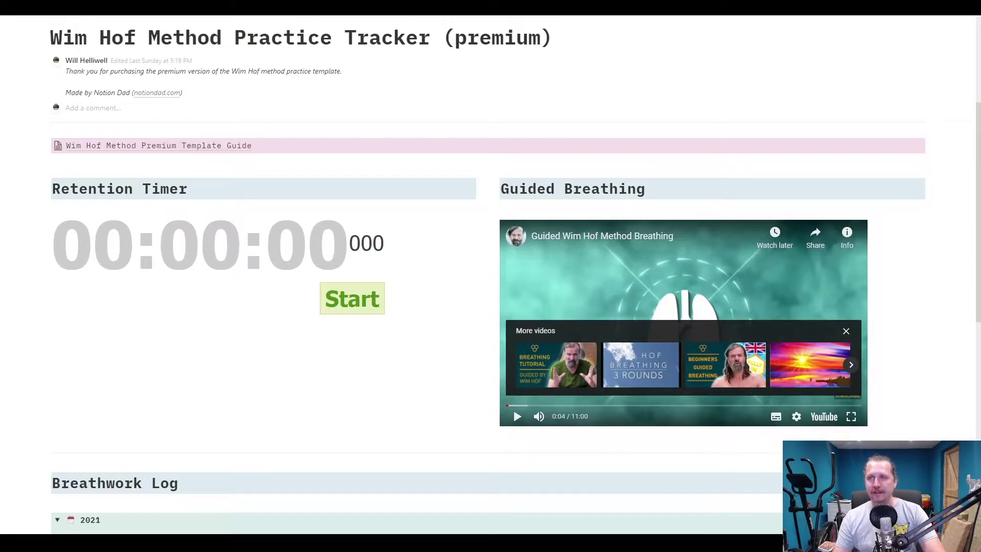
Step: Collapse the 2021 section of the Breathwork Log and look over the list of year sections
scroll(230, 360, "down", 2)
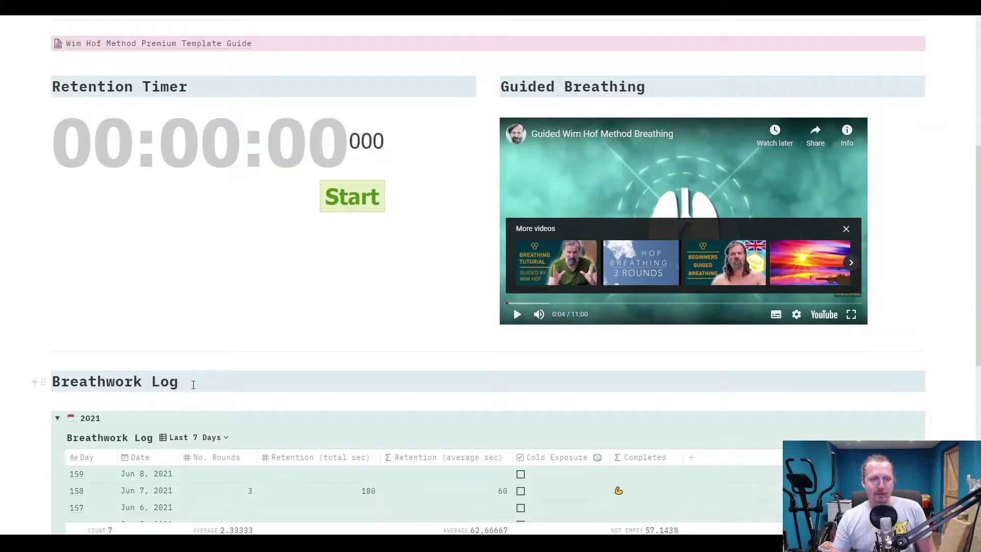
left_click(58, 418)
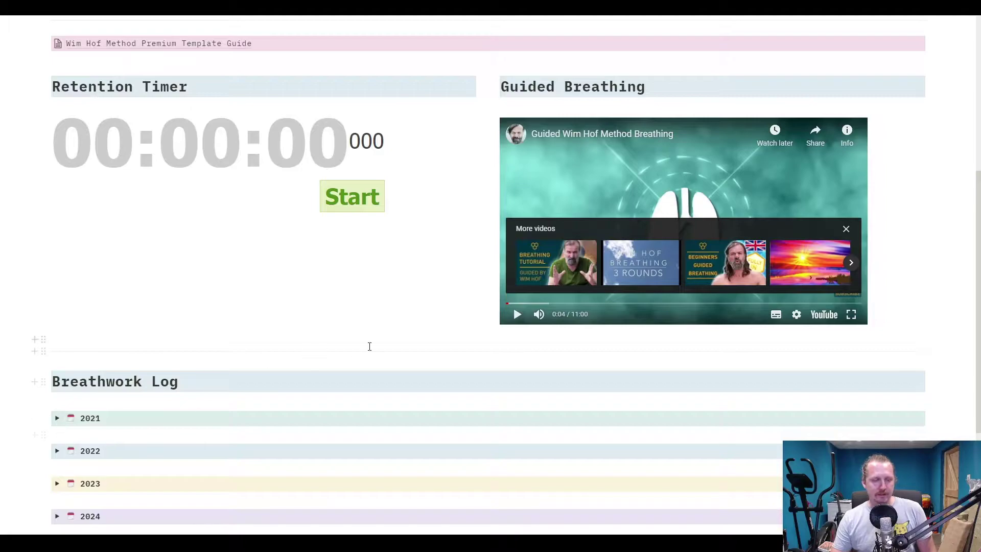
scroll(367, 347, "down", 4)
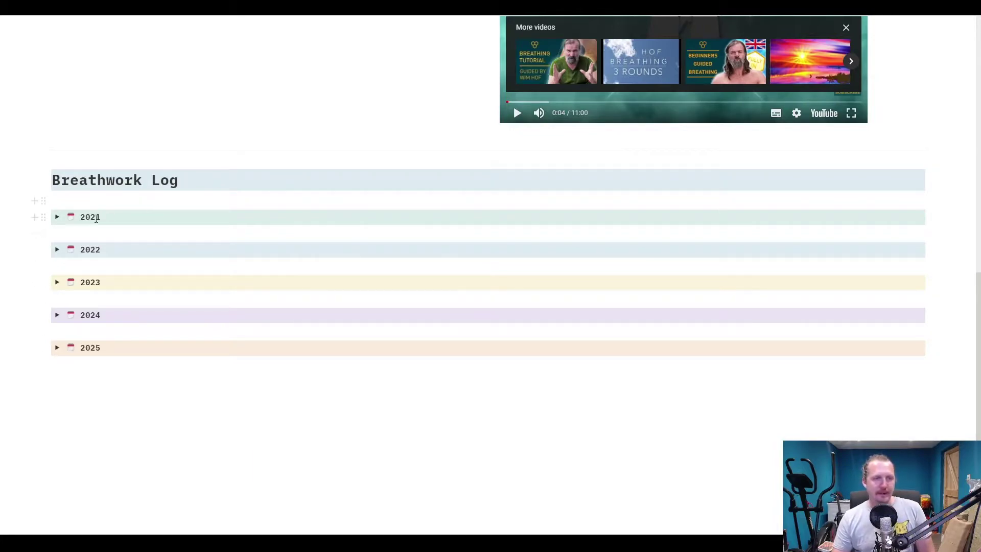
Step: Expand the 2021 section and switch its Breathwork Log to the Show All (2021) view
left_click(57, 217)
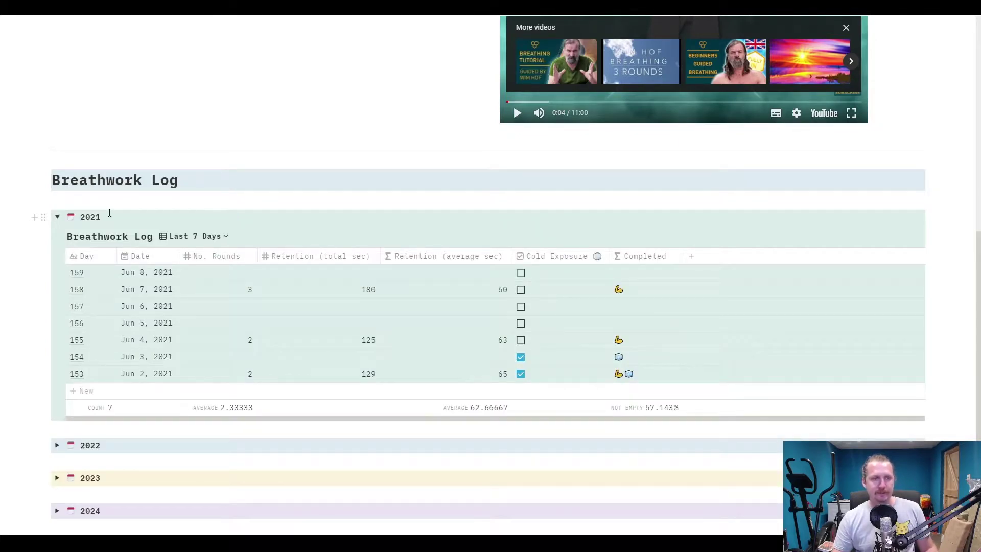
scroll(212, 169, "down", 1)
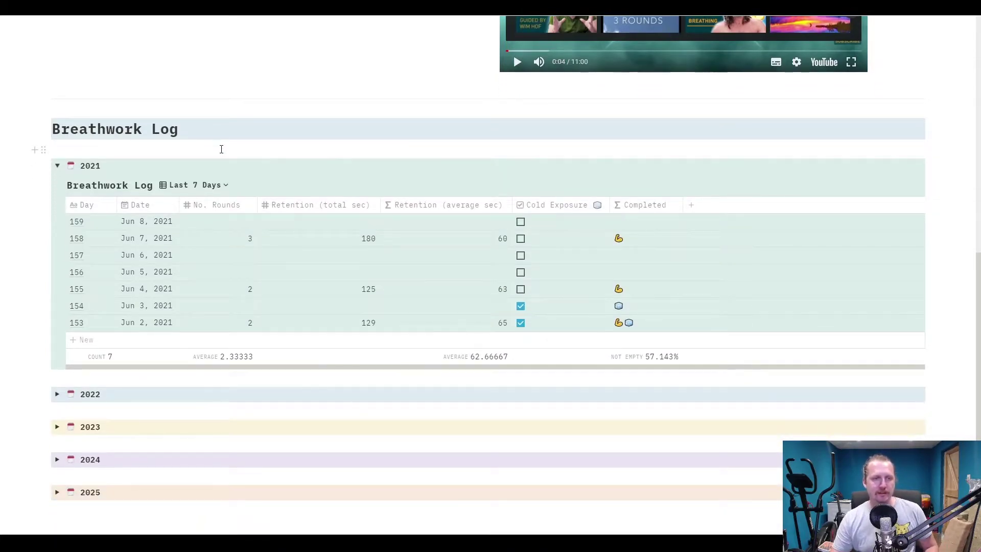
left_click(201, 187)
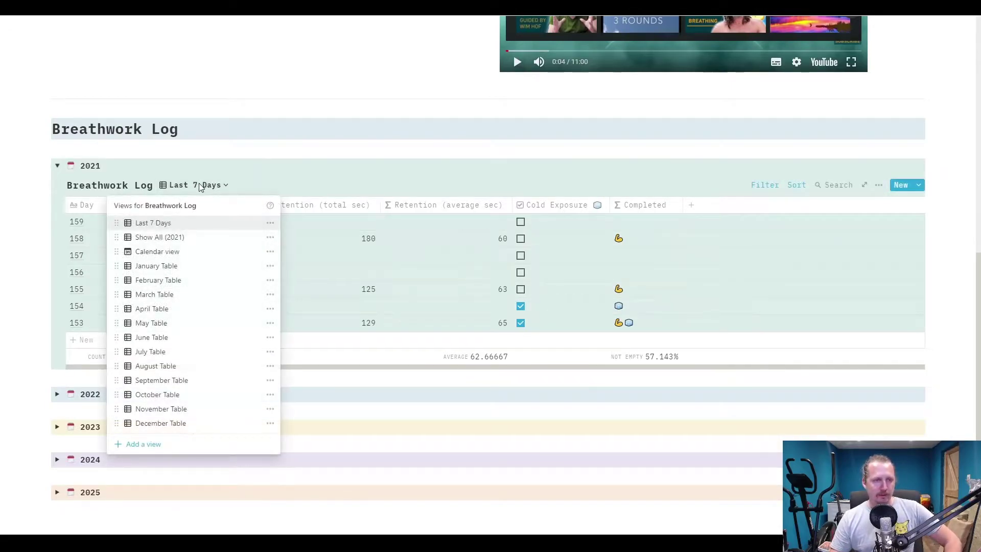
left_click(167, 238)
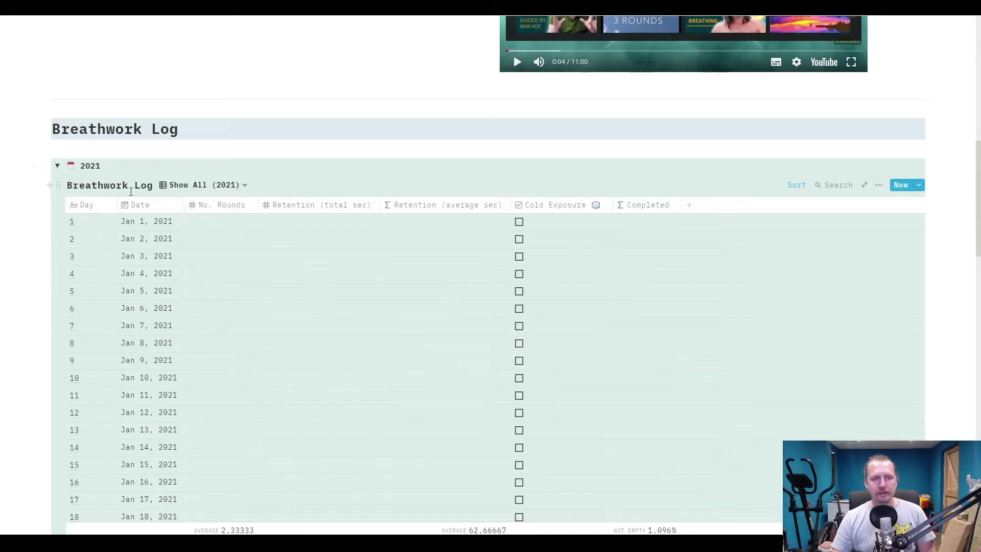
Step: Look over the full-year table's columns and switch the 2021 Breathwork Log back to the Last 7 Days view
scroll(744, 170, "down", 1)
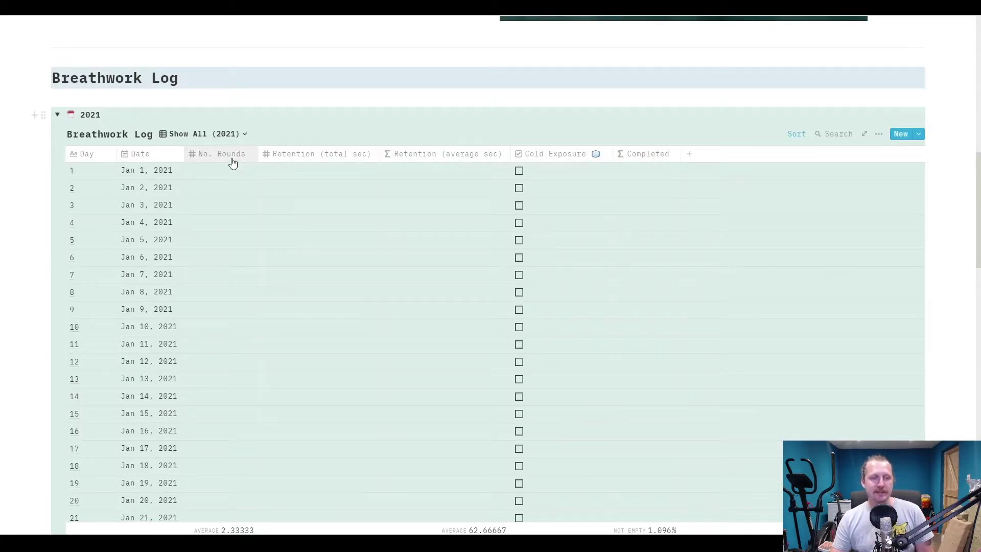
left_click(217, 133)
left_click(169, 172)
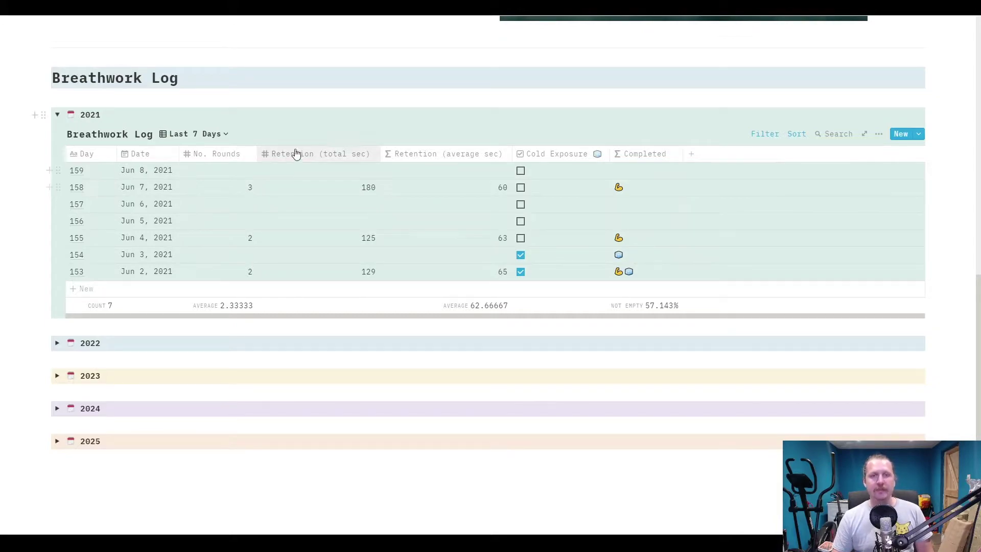
Step: Start the Retention Timer above the log and pause it after a few seconds
scroll(361, 189, "up", 2)
scroll(290, 270, "up", 3)
left_click(349, 149)
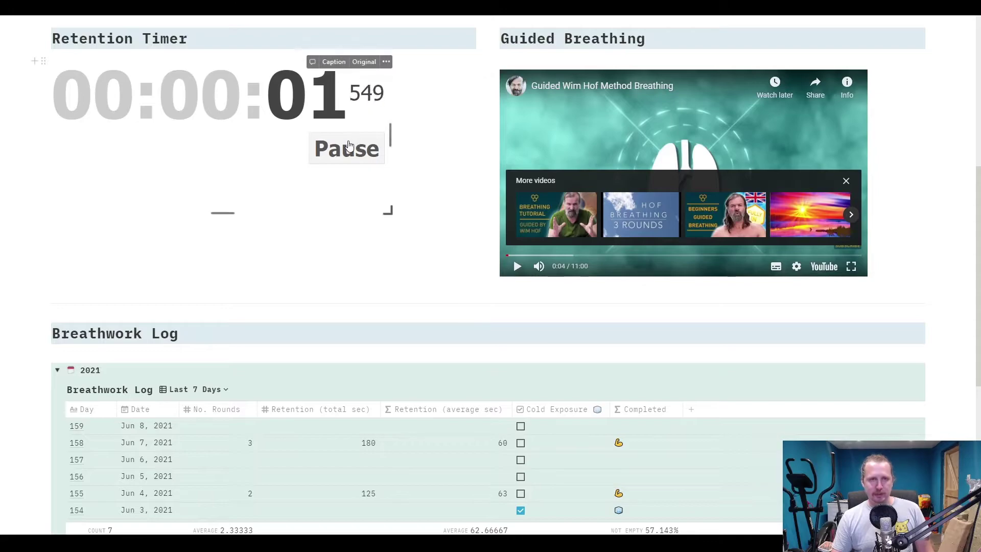
left_click(349, 148)
left_click(321, 154)
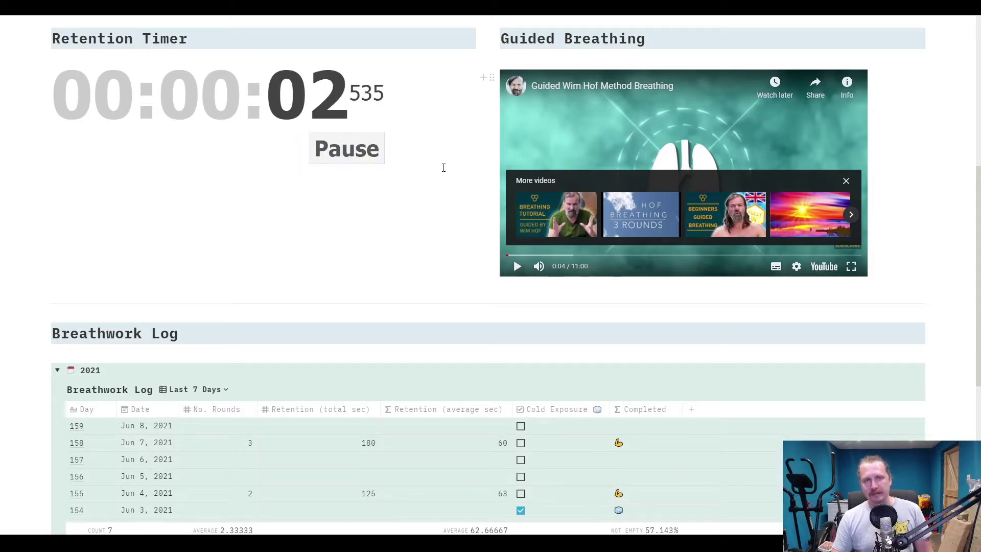
left_click(344, 157)
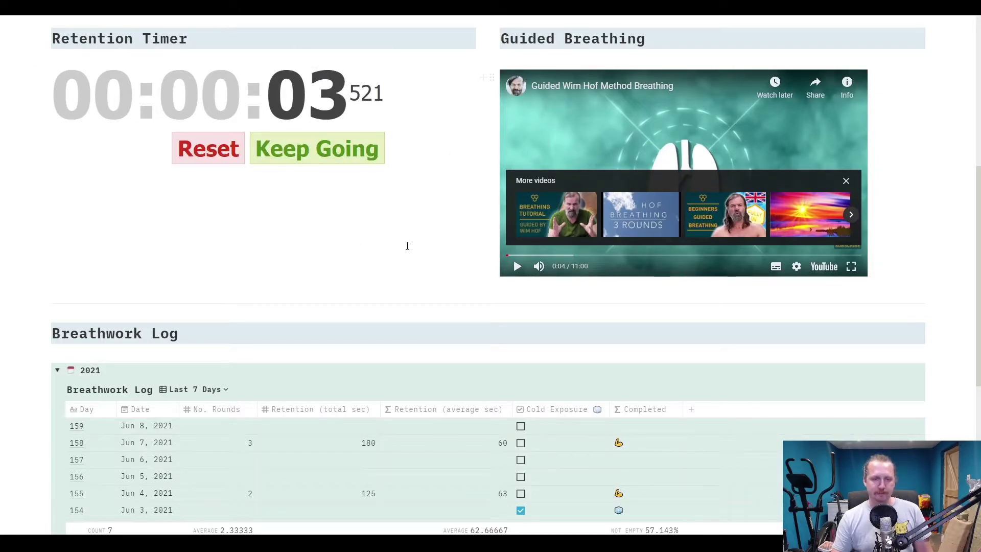
Step: View the formula behind Retention (average sec) in the Jun 7, 2021 entry and close it without changes
scroll(358, 280, "down", 3)
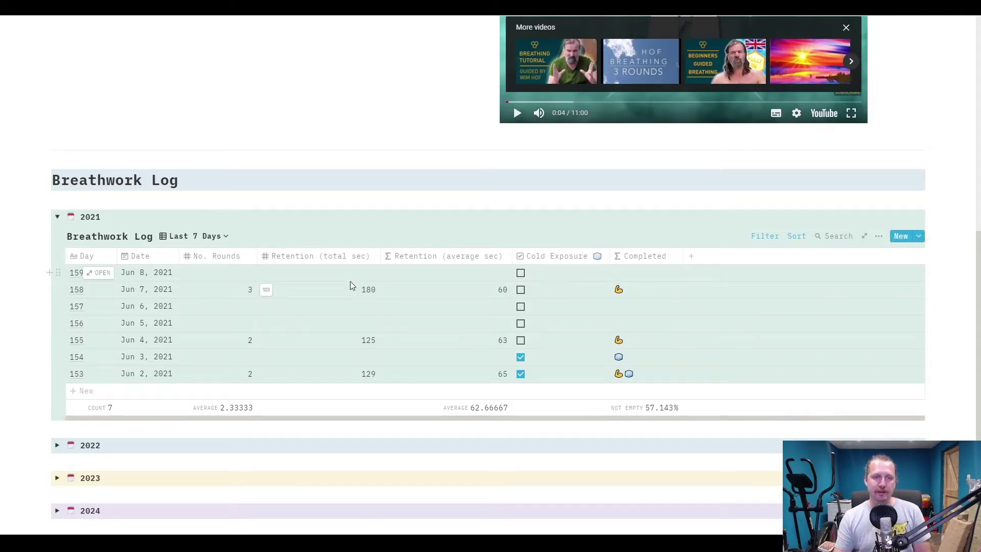
left_click(473, 288)
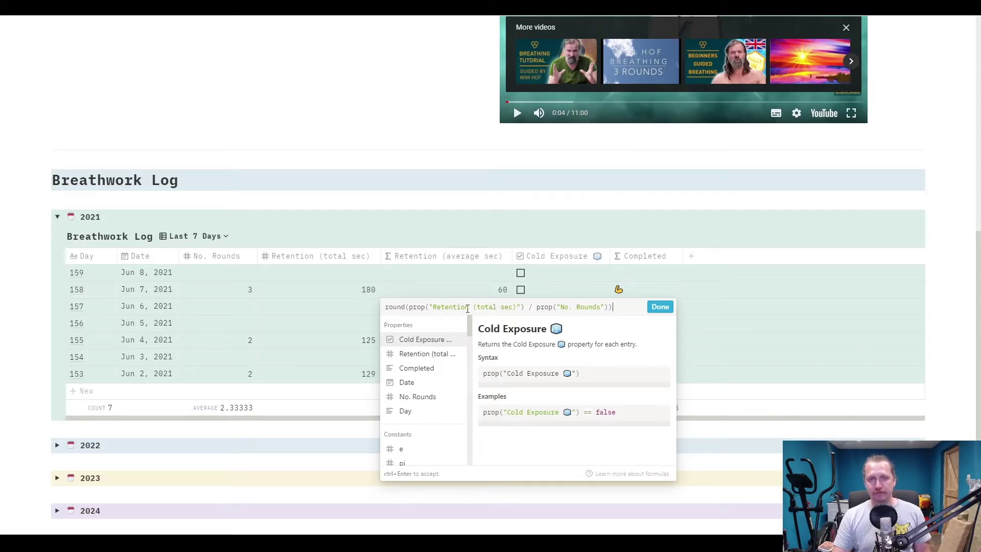
left_click(358, 290)
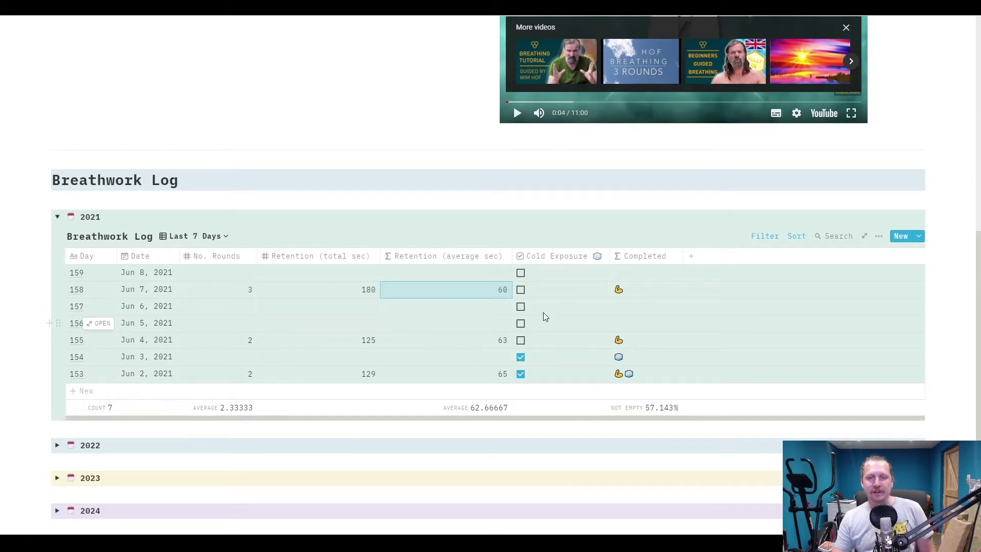
Step: Tick Cold Exposure for Jun 7, 2021 to check its effect on the Completed column, and clear it again
left_click(520, 290)
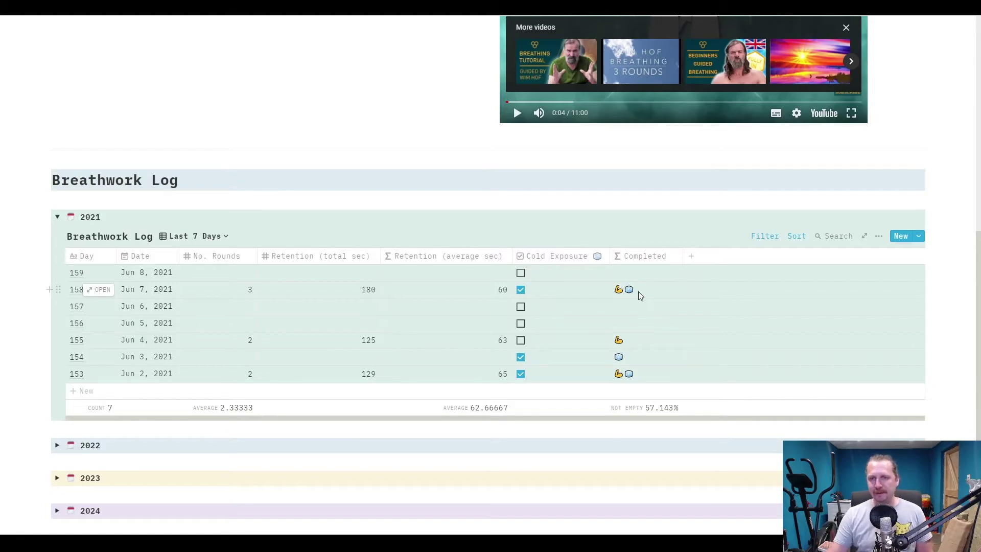
left_click(520, 290)
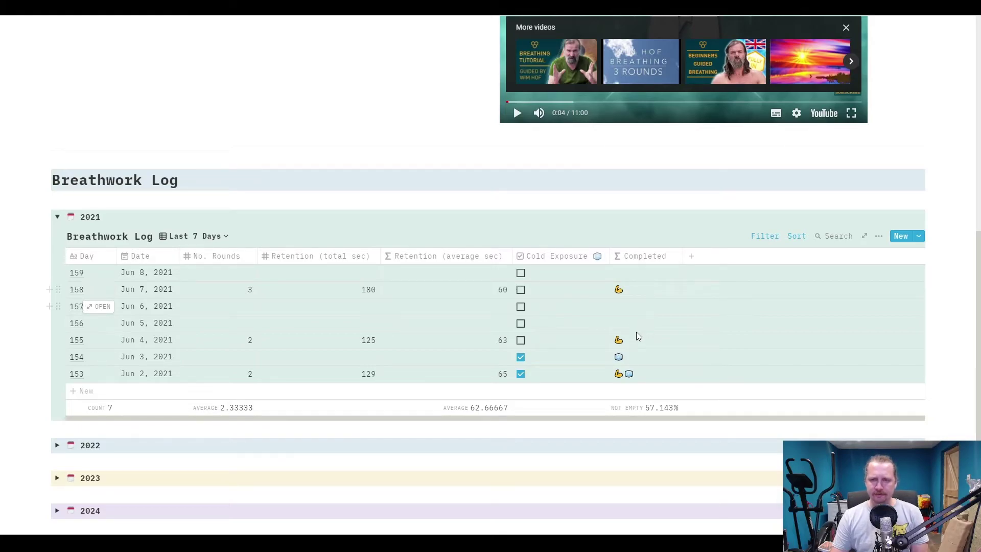
Step: View the Completed formula in the Jun 2, 2021 entry, close it, and look over the column calculations below the table
left_click(641, 372)
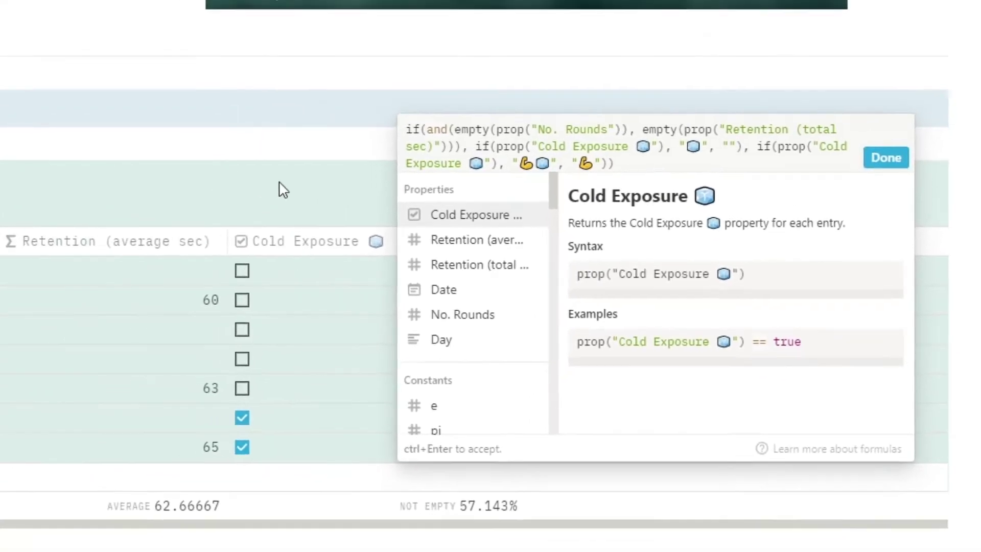
key("ctrl+Return")
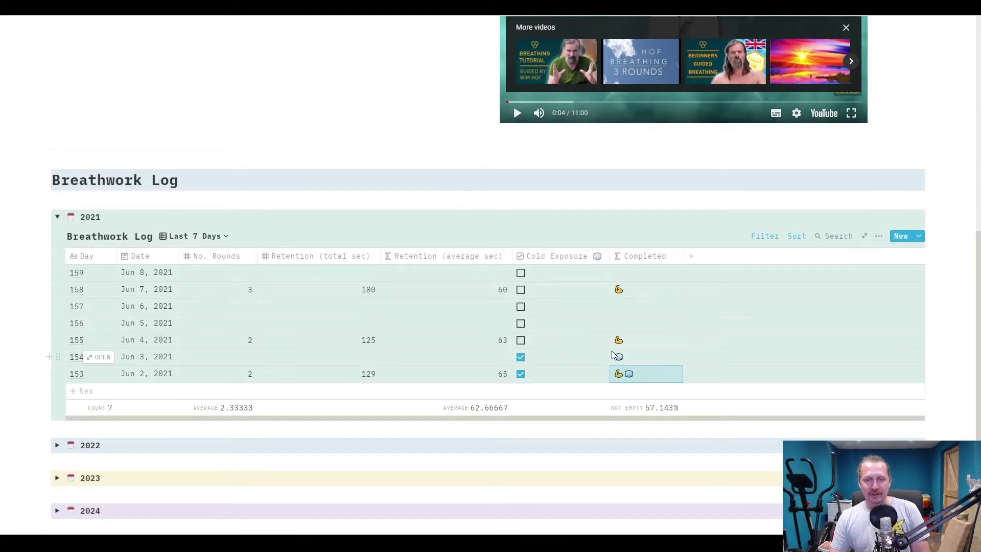
key("Escape")
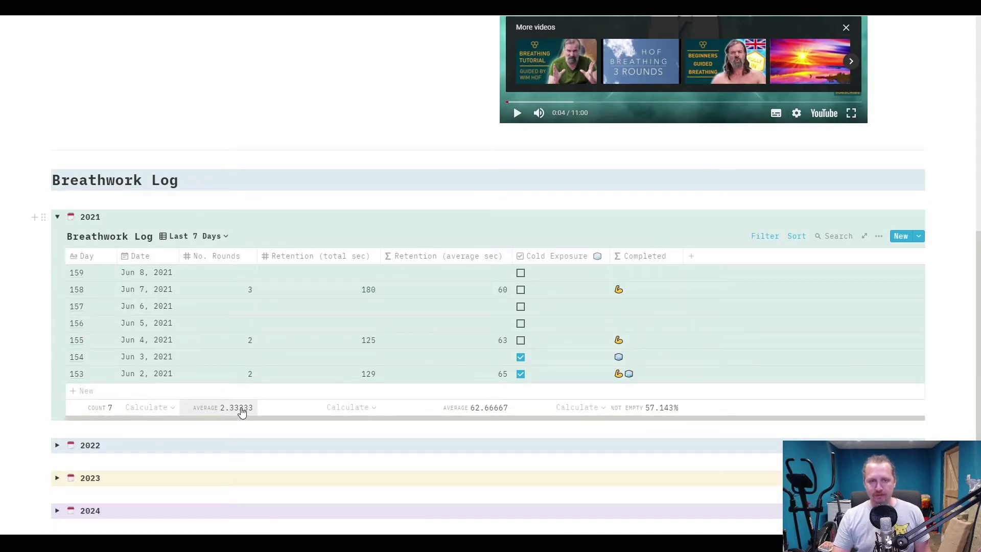
left_click_drag(311, 412, 499, 414)
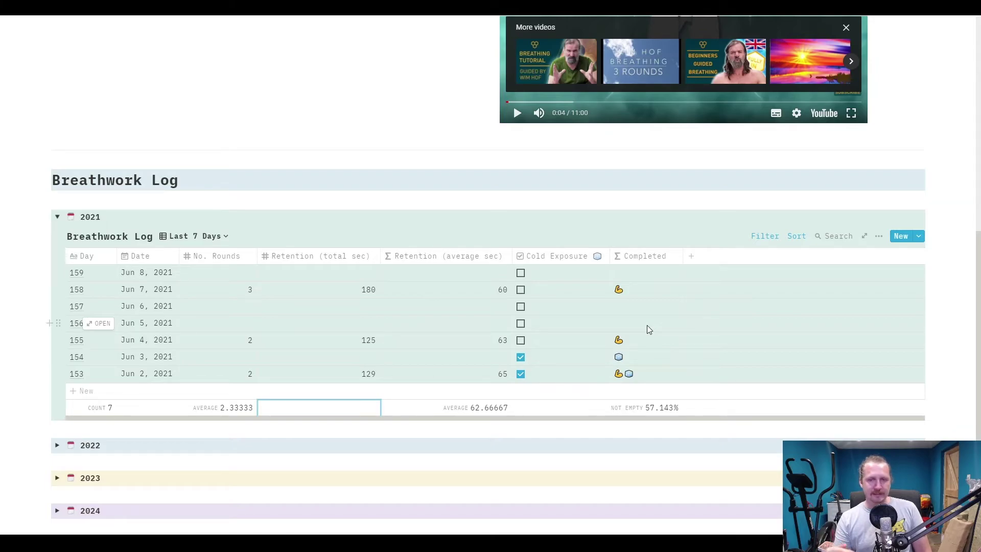
Step: Tick Cold Exposure for Jun 8, Jun 6 and Jun 5, 2021 to check the completion percentage, and clear all three again
left_click(520, 273)
left_click(521, 307)
left_click(520, 324)
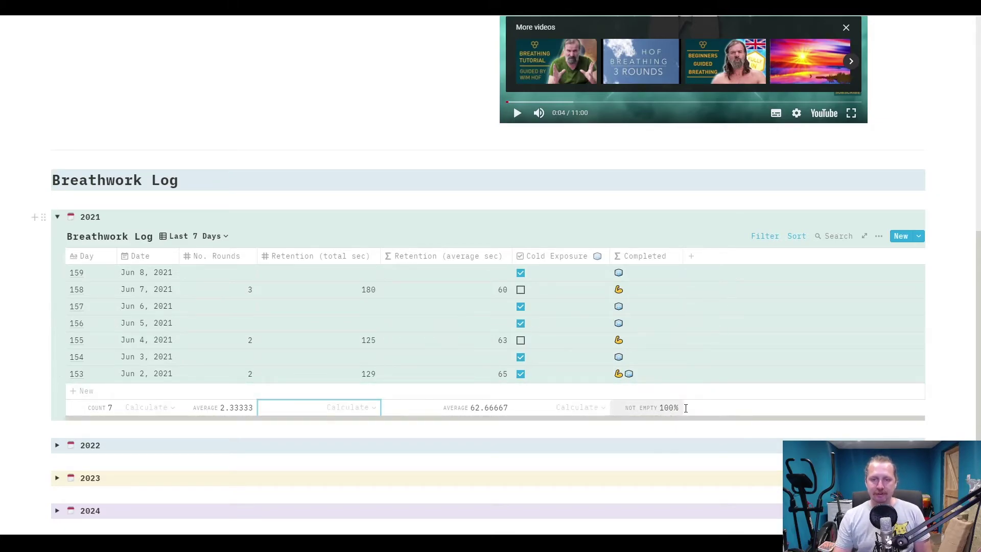
left_click(520, 272)
left_click(520, 307)
left_click(520, 324)
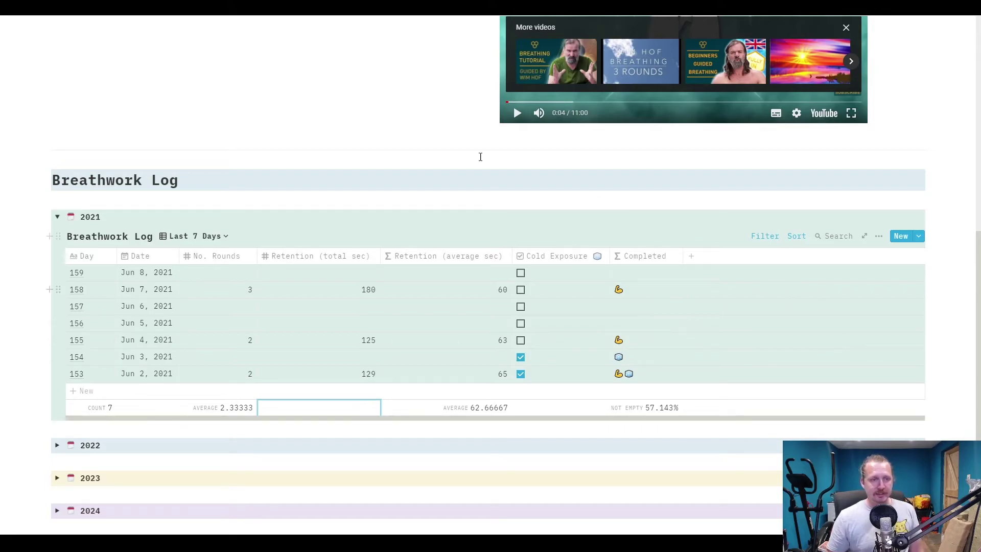
Step: Switch the 2021 log to the Show All (2021) view and examine the year's entries through the column calculations after Dec 31
left_click(217, 237)
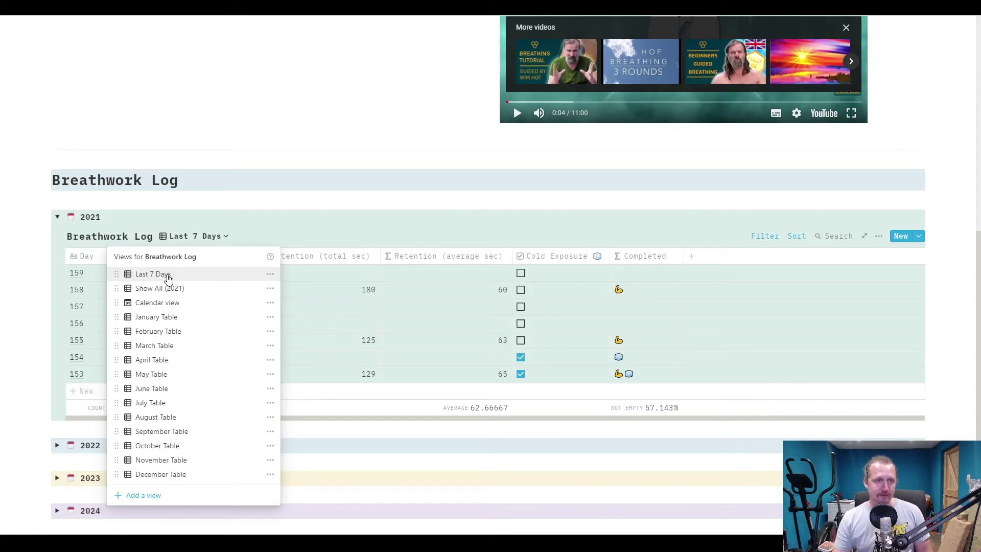
left_click(173, 290)
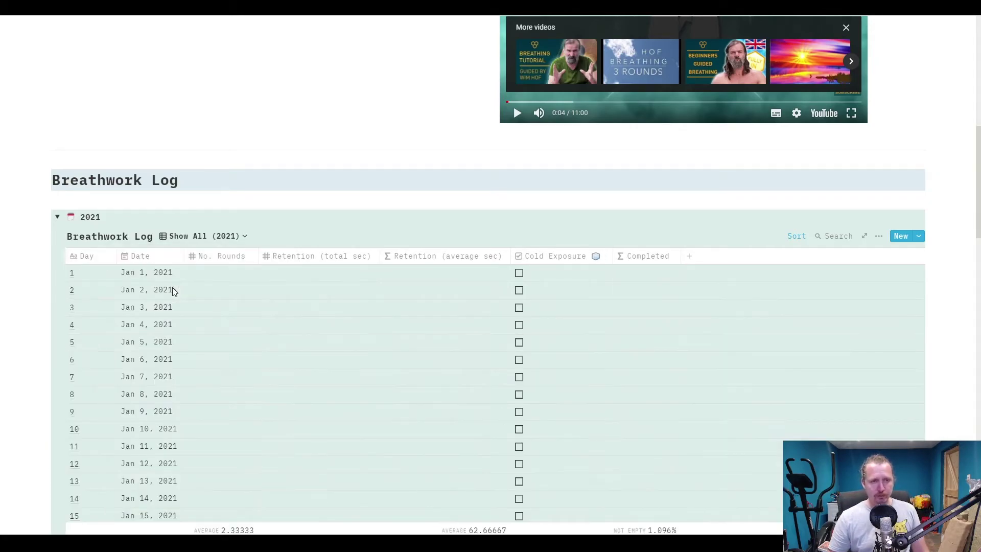
scroll(404, 371, "down", 20)
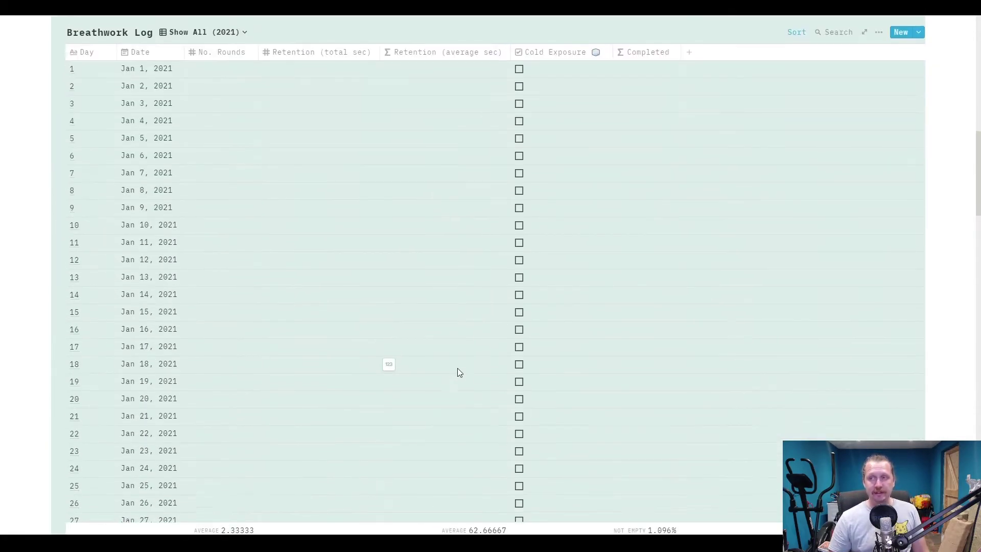
scroll(485, 299, "down", 20)
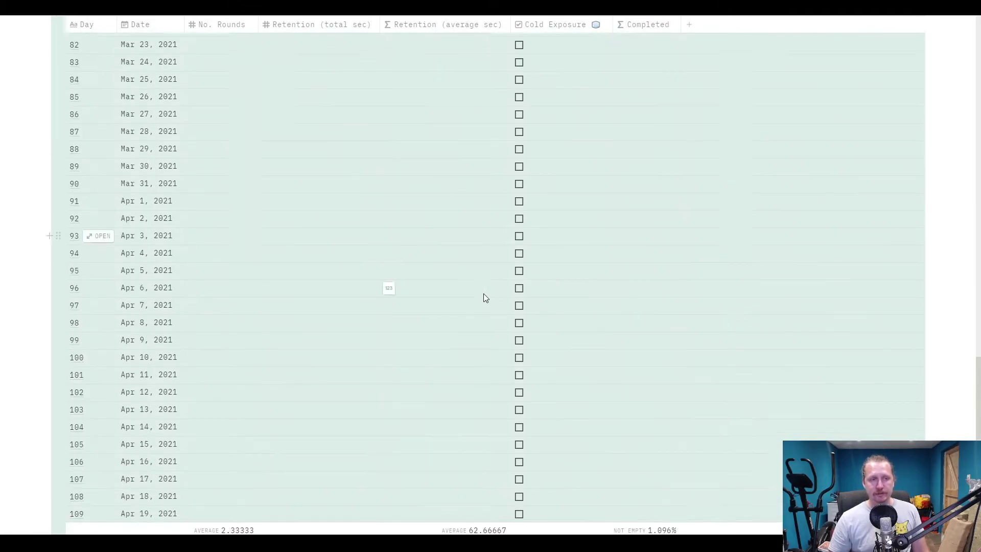
scroll(469, 300, "down", 20)
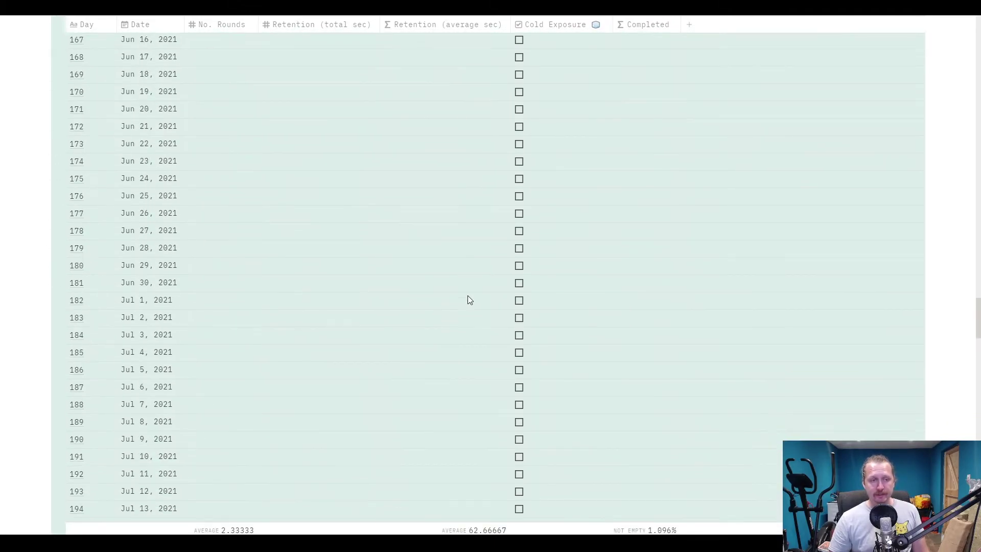
scroll(465, 295, "down", 20)
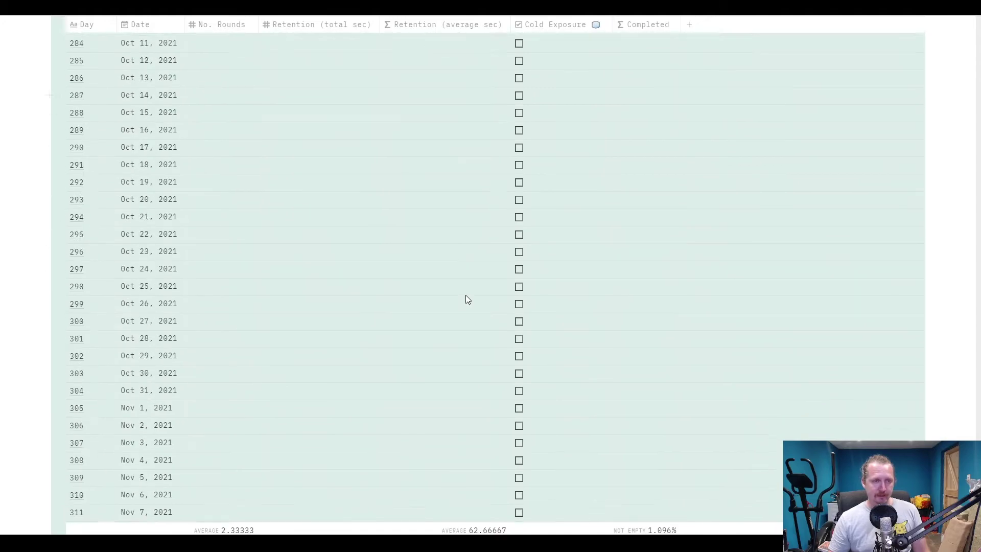
scroll(468, 296, "down", 5)
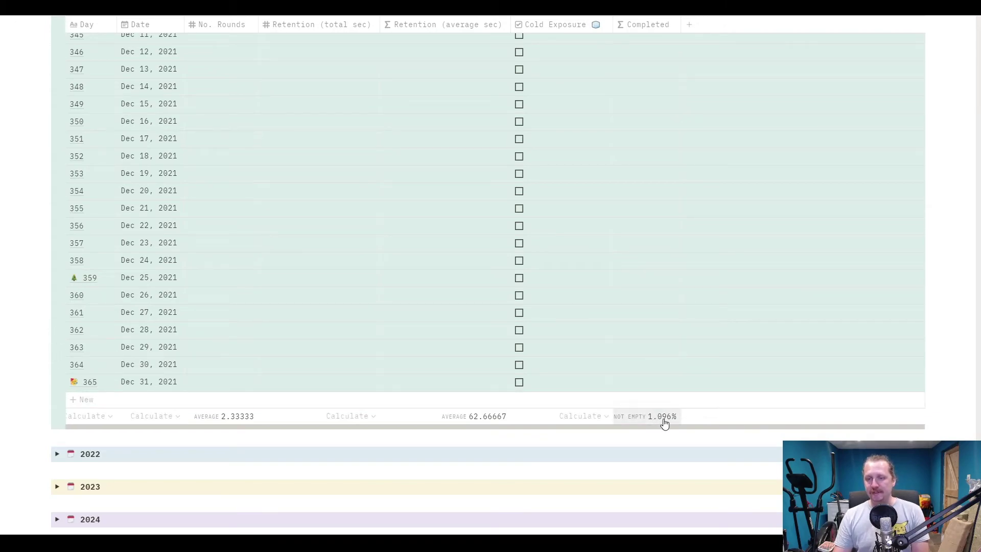
Step: Switch the 2021 Breathwork Log to the Calendar view and look over the May 2021 month with its completion icons
scroll(491, 216, "up", 20)
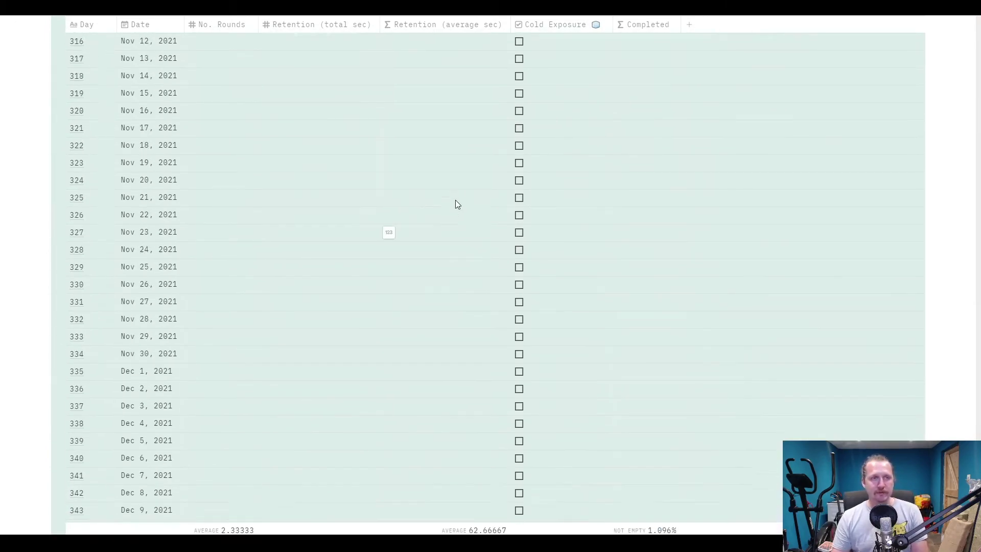
scroll(413, 218, "up", 20)
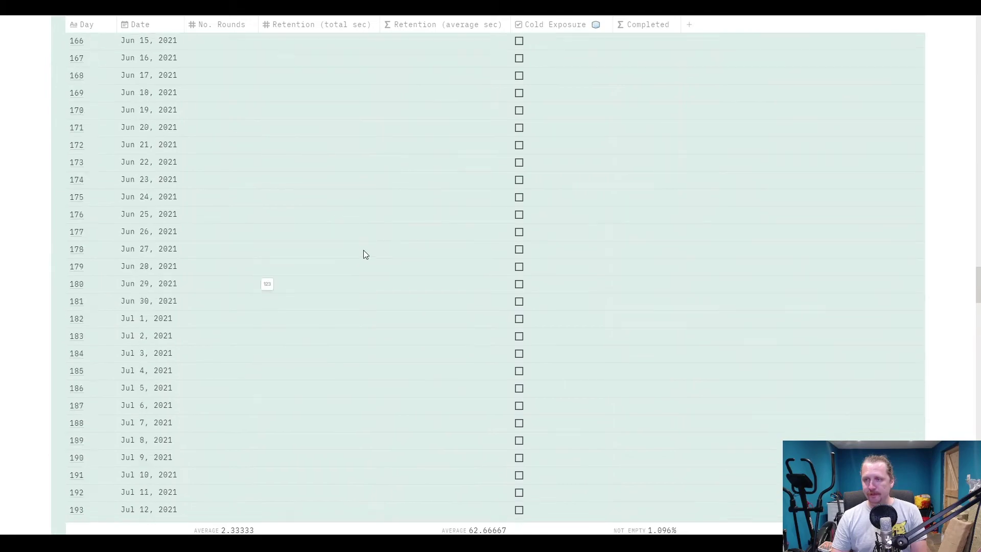
left_click(203, 205)
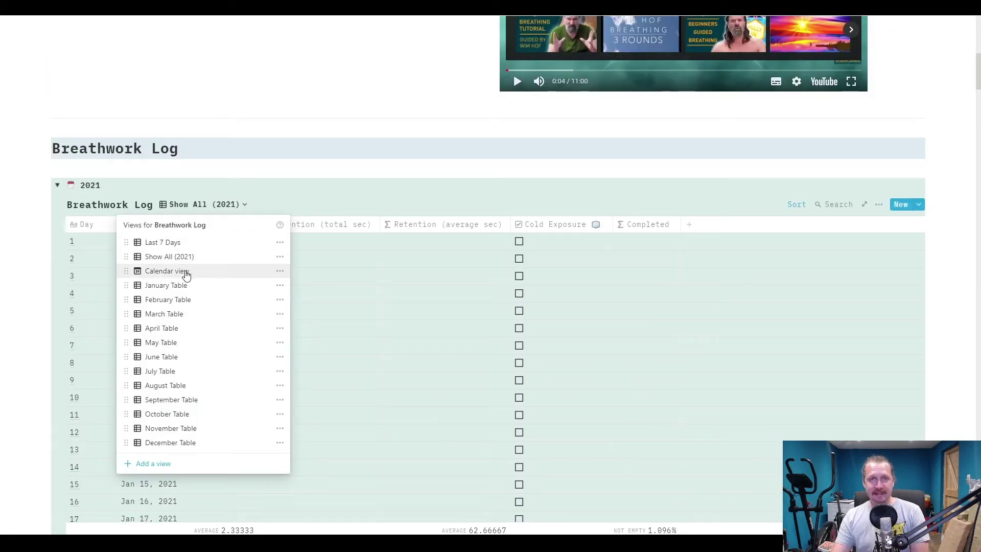
left_click(186, 271)
scroll(186, 274, "down", 4)
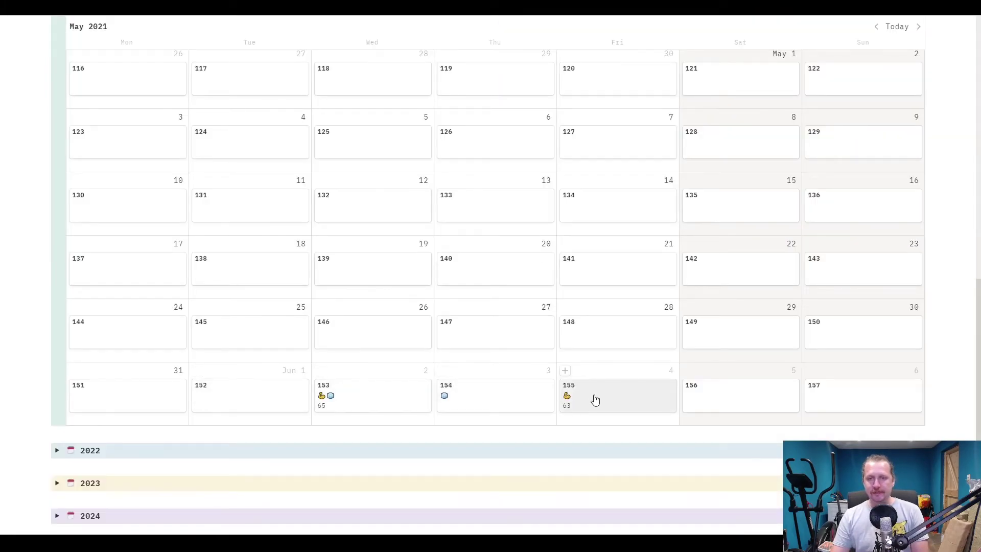
scroll(764, 353, "up", 1)
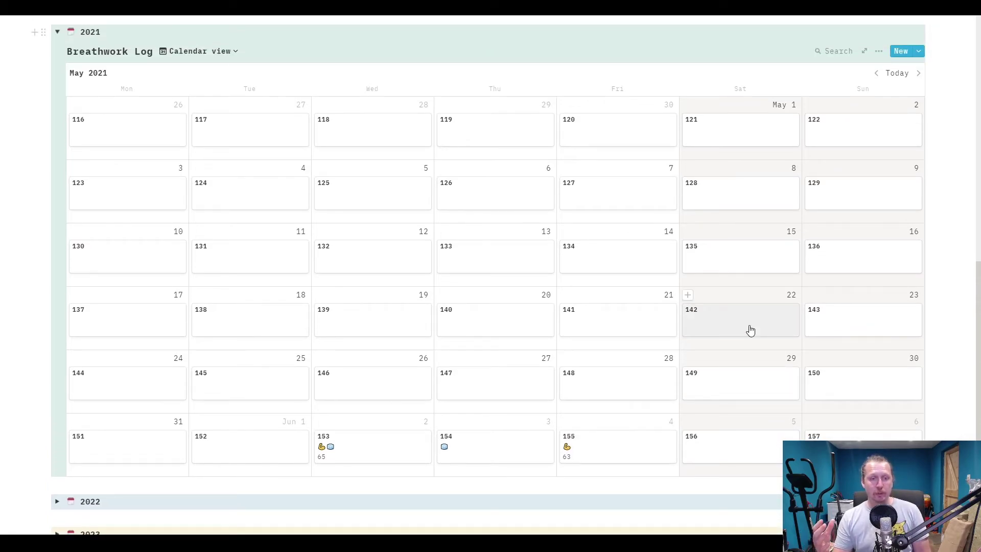
Step: Switch the 2021 Breathwork Log to the June Table view and examine the June entries through the column calculations after Jun 30
scroll(735, 343, "down", 1)
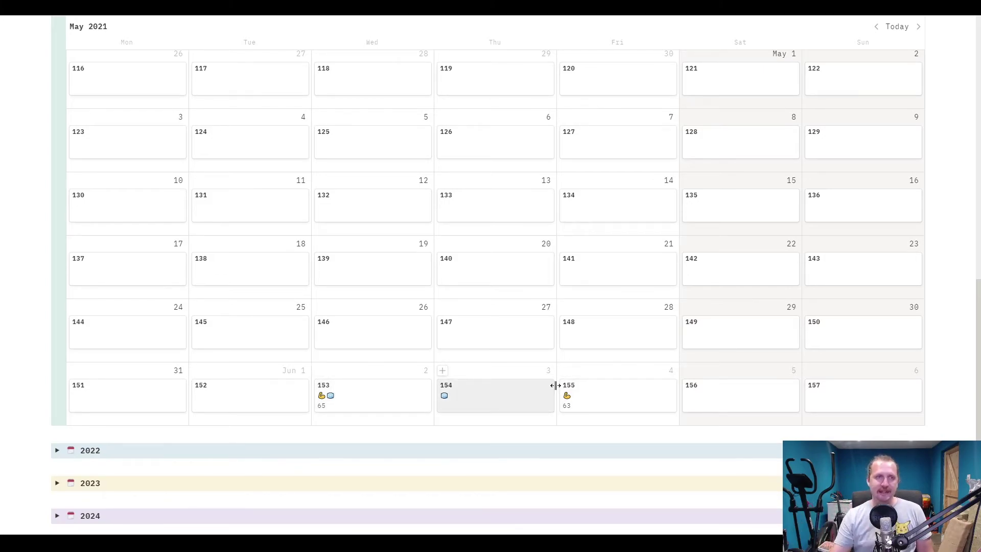
scroll(562, 348, "up", 3)
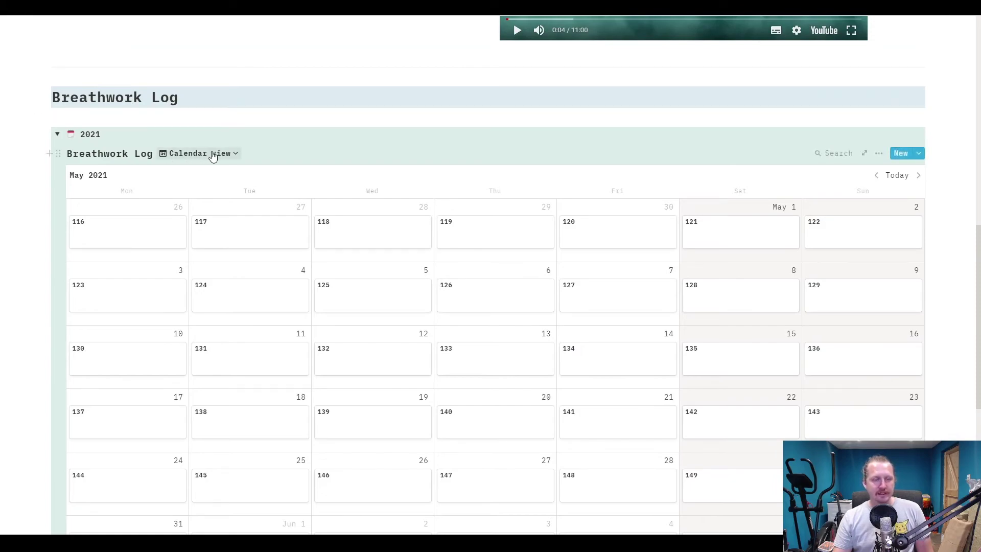
left_click(214, 154)
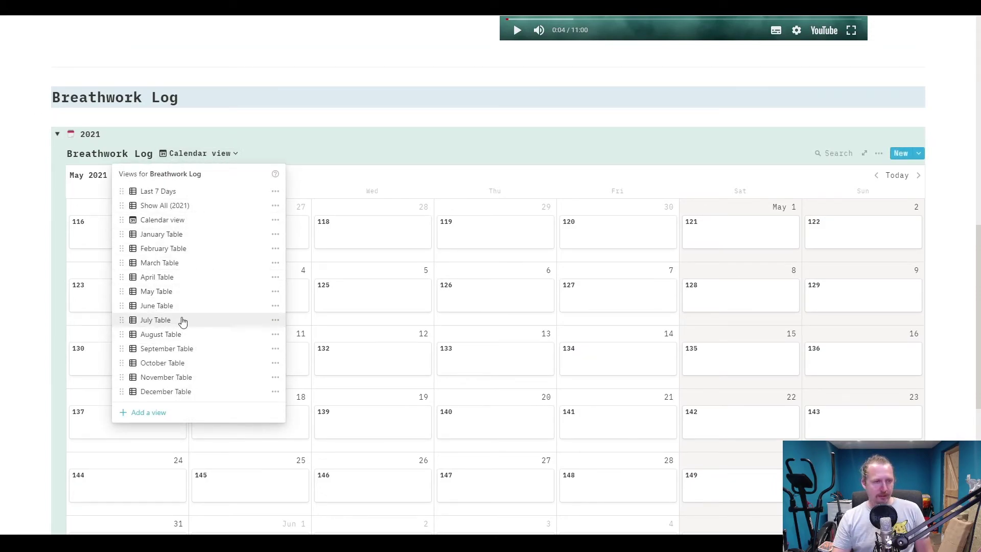
left_click(158, 306)
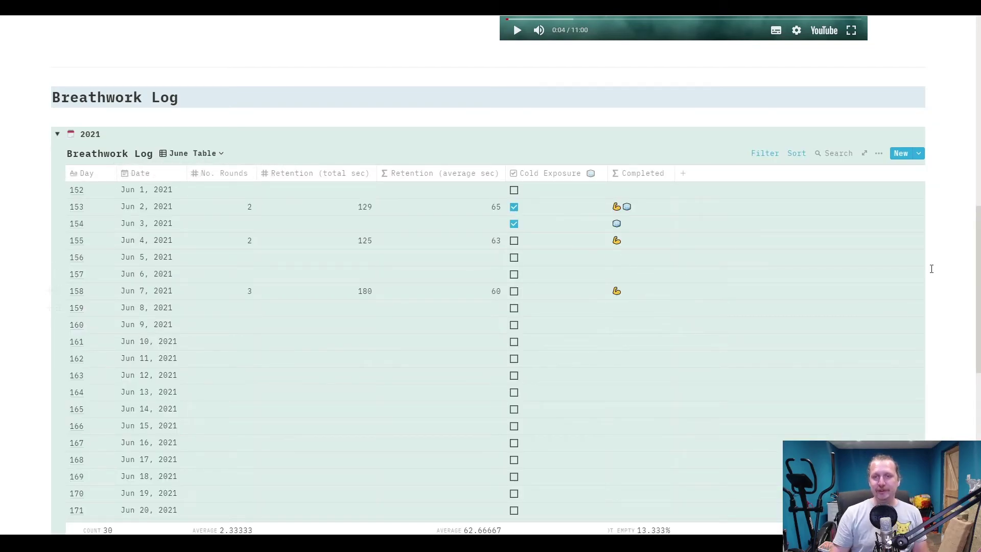
scroll(433, 236, "down", 6)
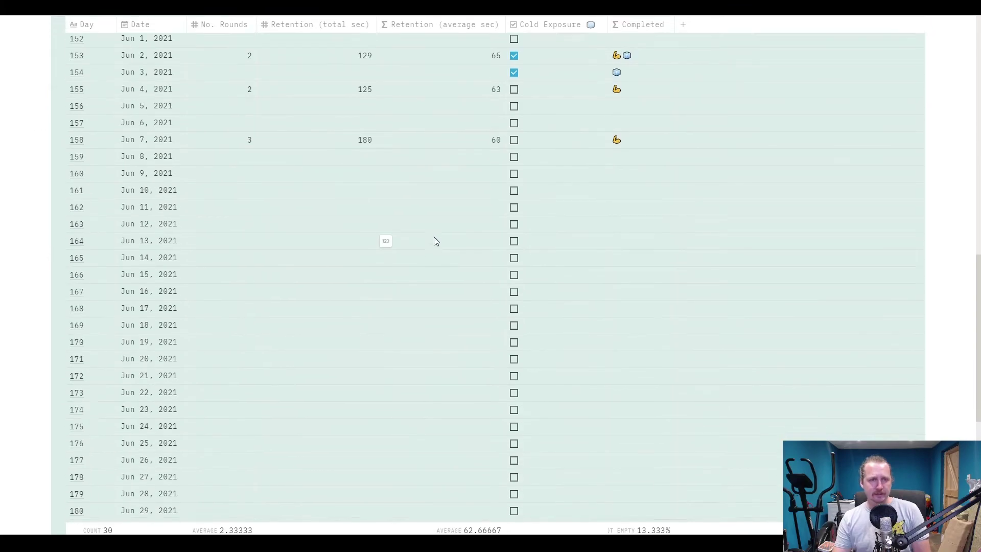
scroll(714, 277, "up", 6)
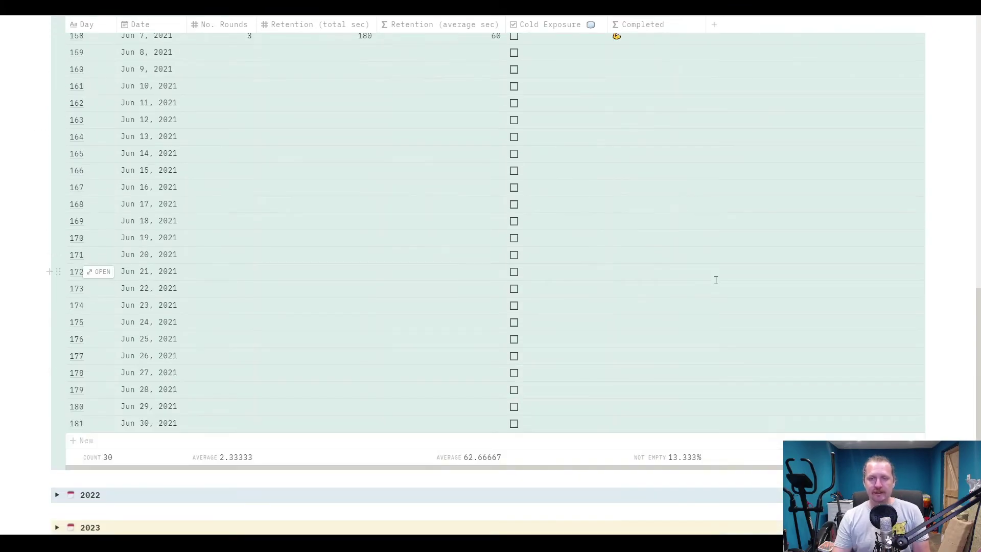
scroll(693, 274, "down", 6)
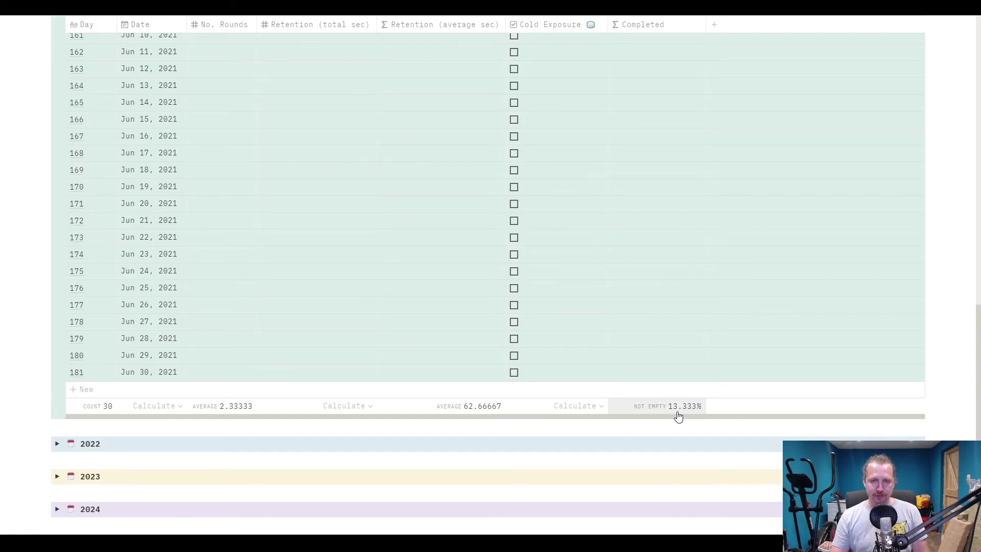
Step: Return the 2021 Breathwork Log to the Last 7 Days view and collapse the 2021 section
scroll(221, 204, "up", 9)
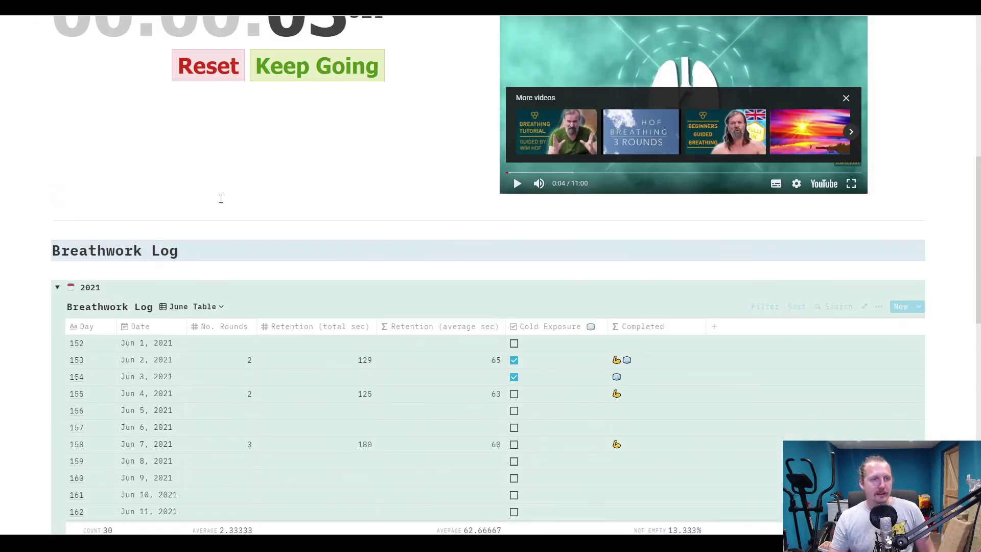
scroll(170, 282, "down", 2)
left_click(193, 204)
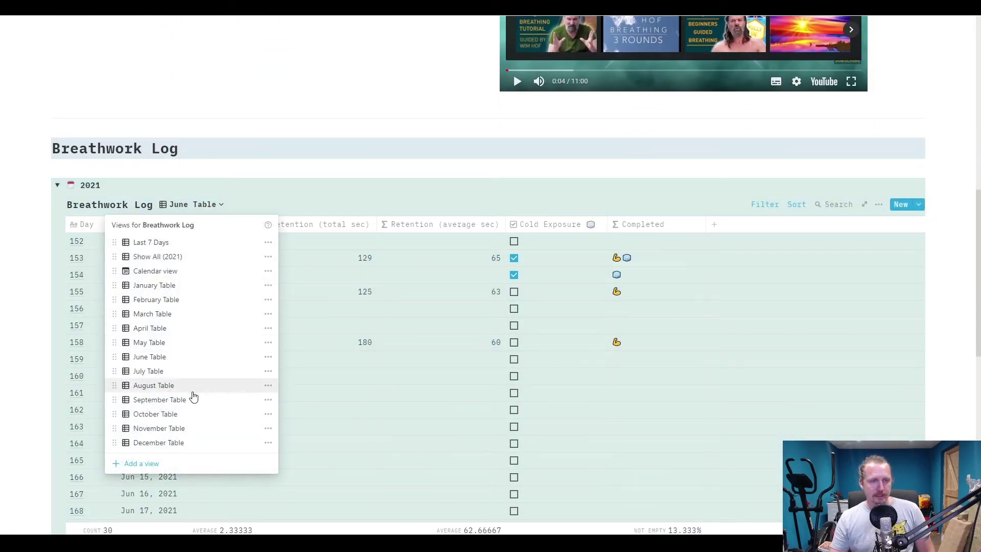
left_click(156, 243)
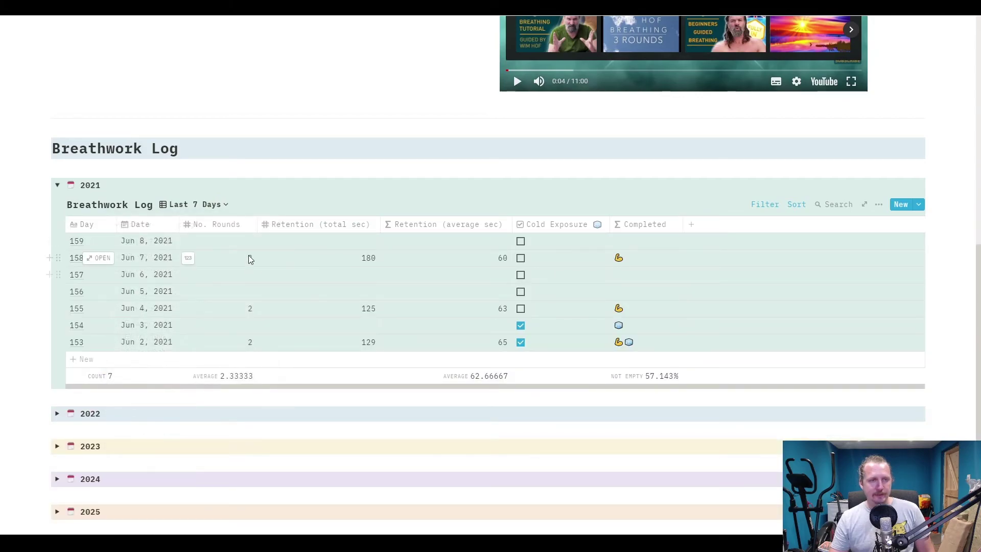
left_click(58, 185)
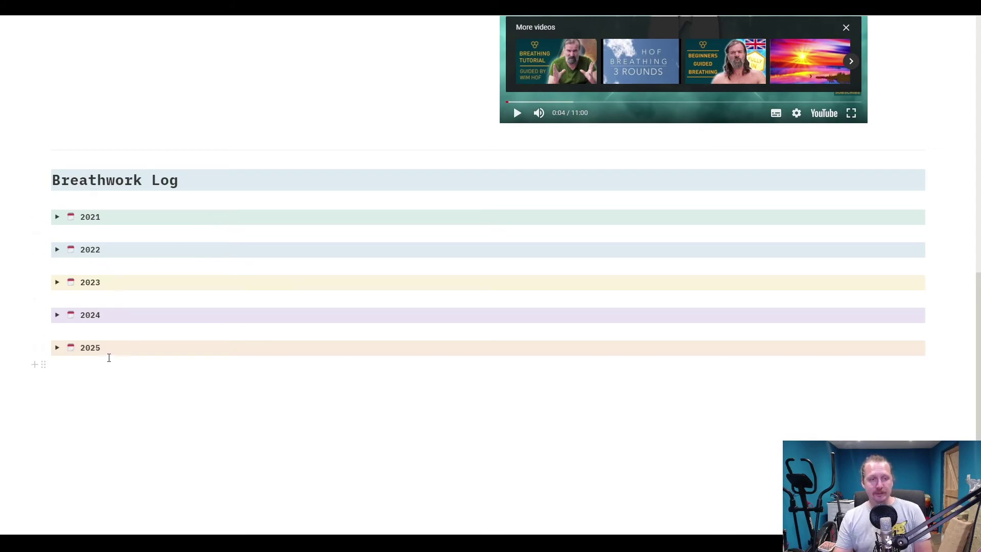
Step: Expand the 2025 section and look over its Breathwork Log entries in the April Table view
left_click(57, 348)
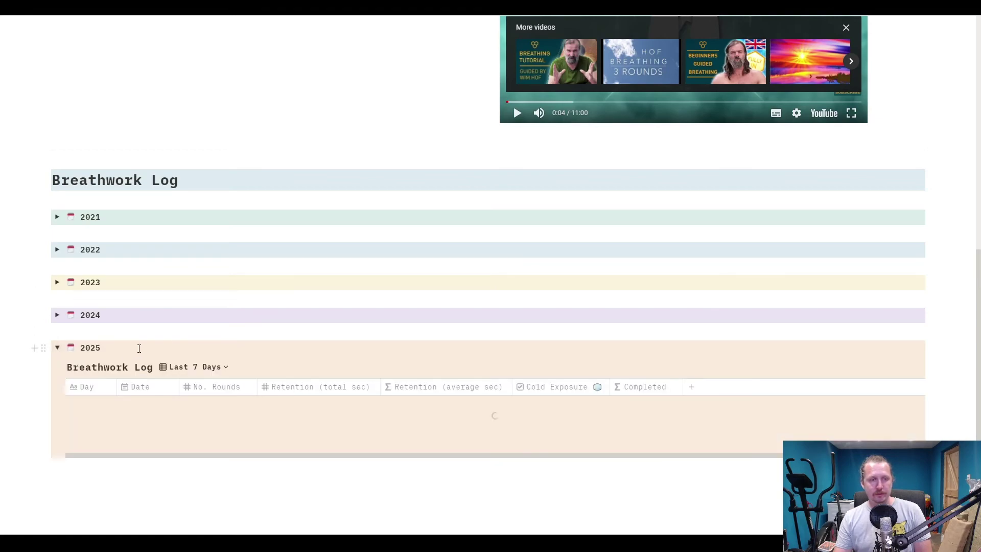
left_click(189, 369)
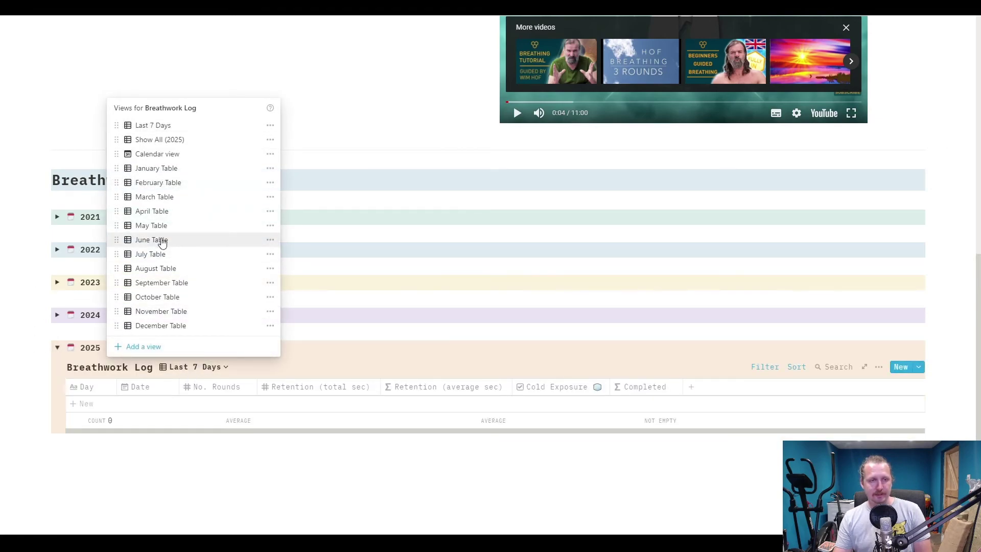
left_click(165, 210)
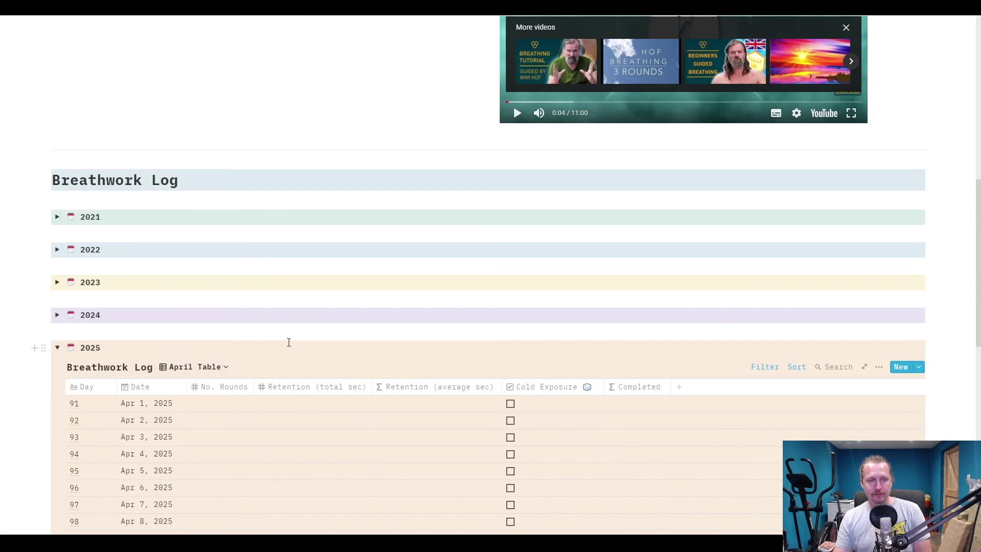
scroll(283, 339, "down", 3)
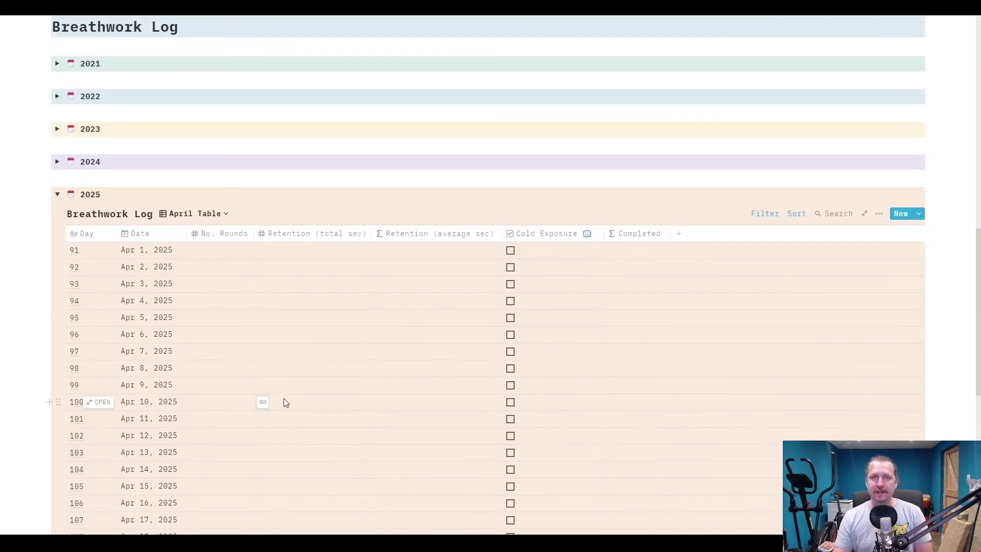
Step: Return the 2025 Breathwork Log to the Last 7 Days view
left_click(194, 214)
left_click(167, 251)
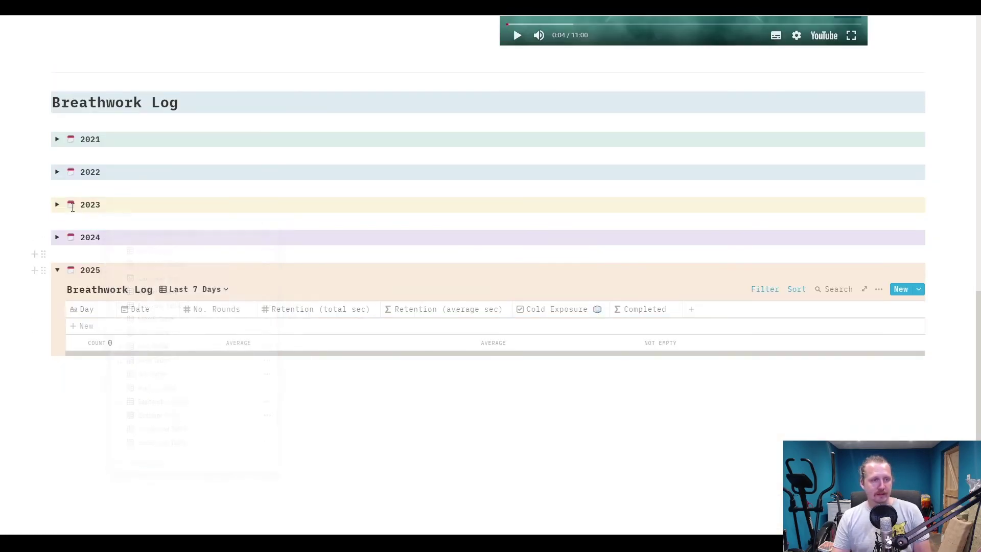